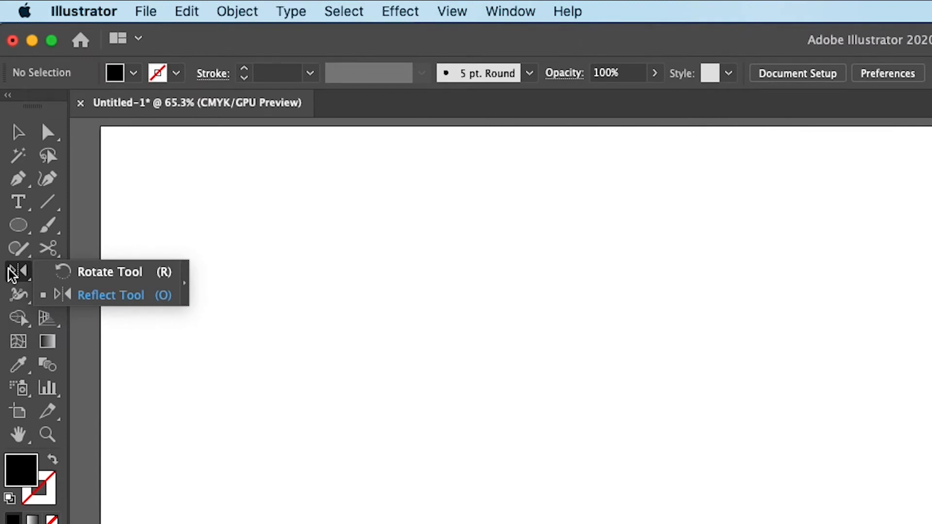
# - Switch to the Rotate tool and try out different angles in its options with nothing selected, without applying them
pyautogui.click(109, 272)
pyautogui.doubleClick(19, 271)
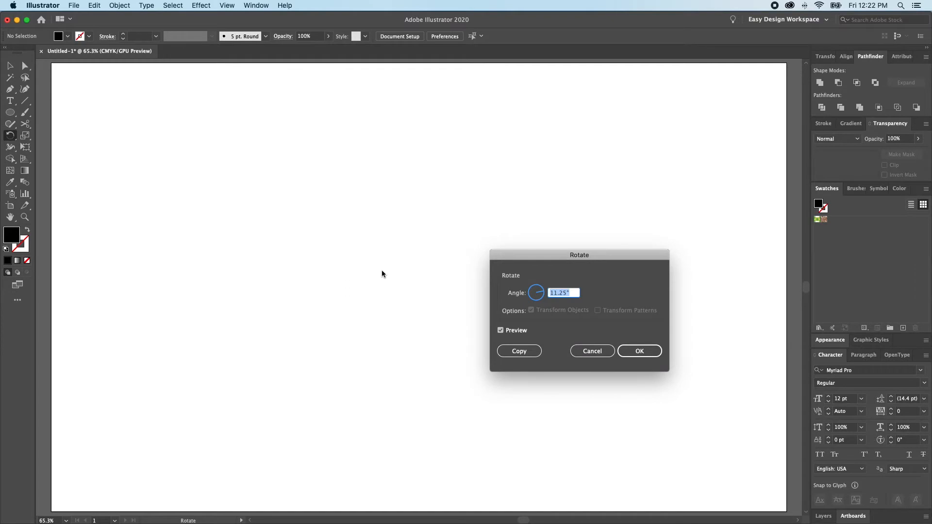
pyautogui.moveTo(531, 255); pyautogui.dragTo(429, 154)
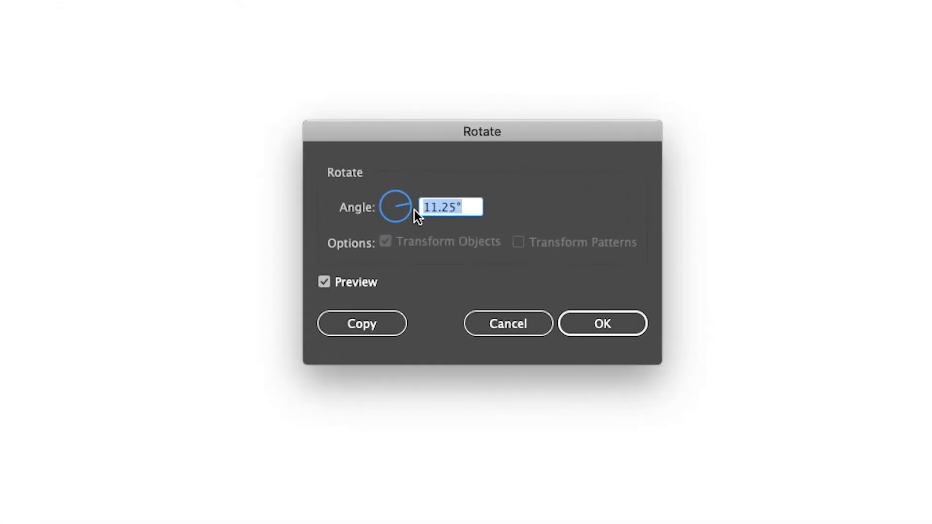
pyautogui.moveTo(407, 206); pyautogui.dragTo(368, 223)
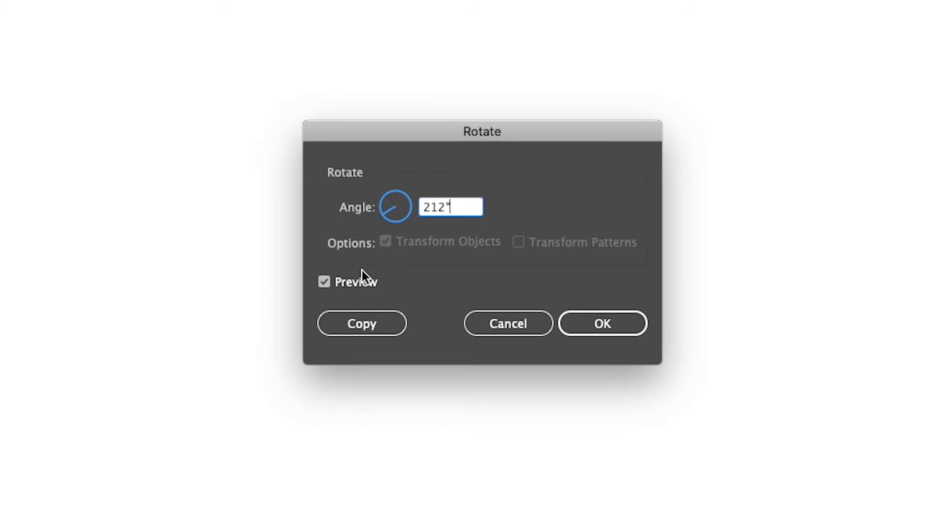
pyautogui.click(376, 215)
pyautogui.moveTo(375, 214); pyautogui.dragTo(381, 226)
pyautogui.click(509, 324)
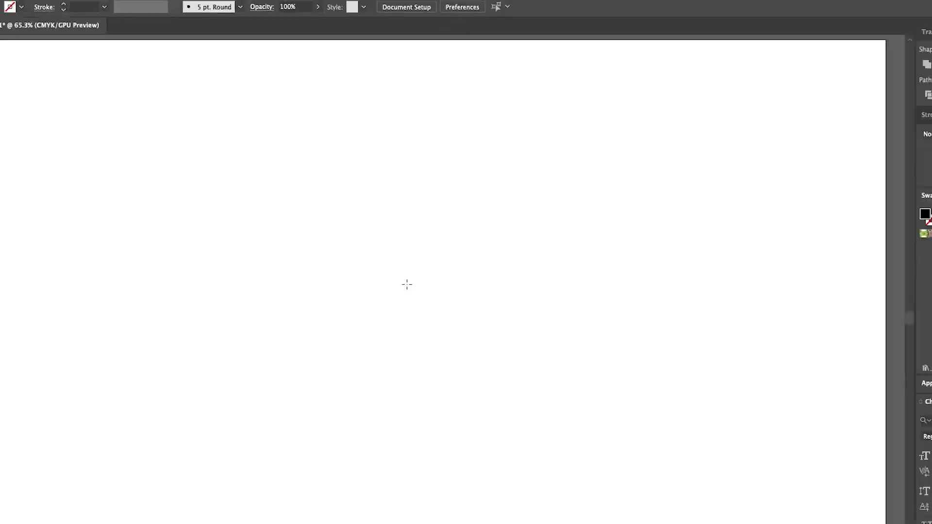
# - Draw a square about 5.72 in wide, centre it on the artboard, and fill it with the green floral pattern swatch
pyautogui.moveTo(363, 218); pyautogui.dragTo(459, 336)
pyautogui.click(433, 36)
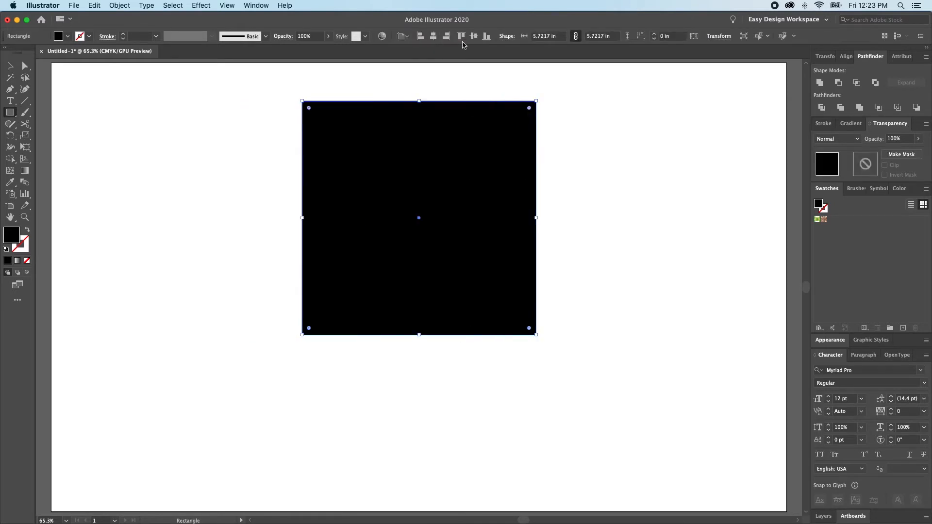
pyautogui.click(473, 36)
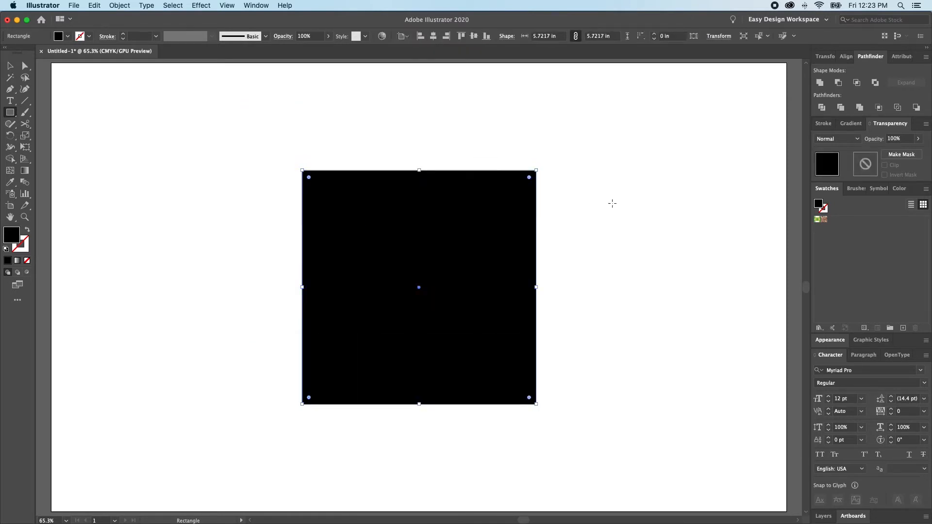
pyautogui.click(817, 219)
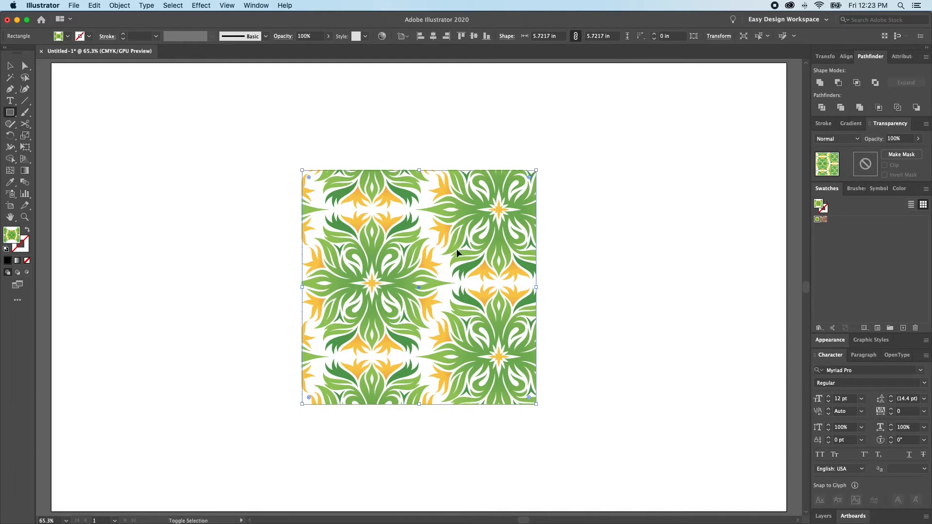
pyautogui.press('v')
# - Create a copy of the patterned square rotated 312°, with both Transform Objects and Transform Patterns enabled
pyautogui.doubleClick(11, 136)
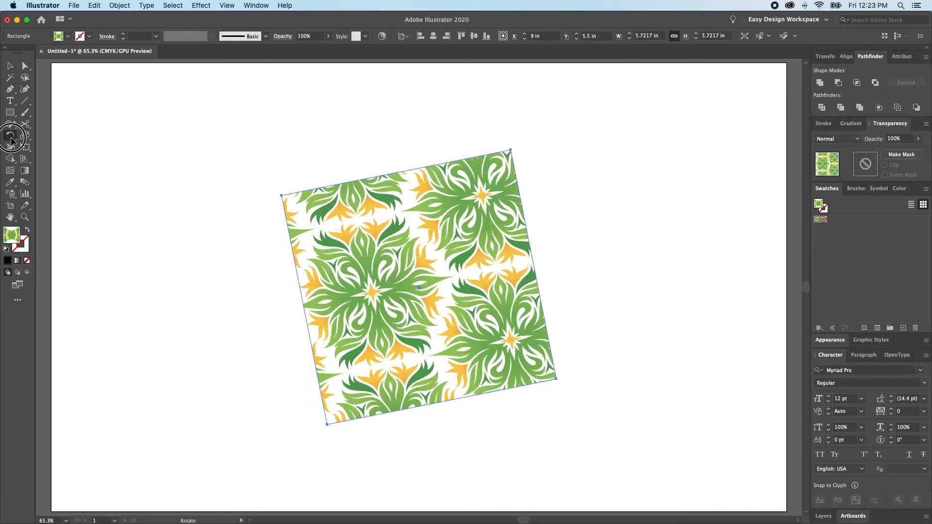
pyautogui.moveTo(372, 143); pyautogui.dragTo(563, 118)
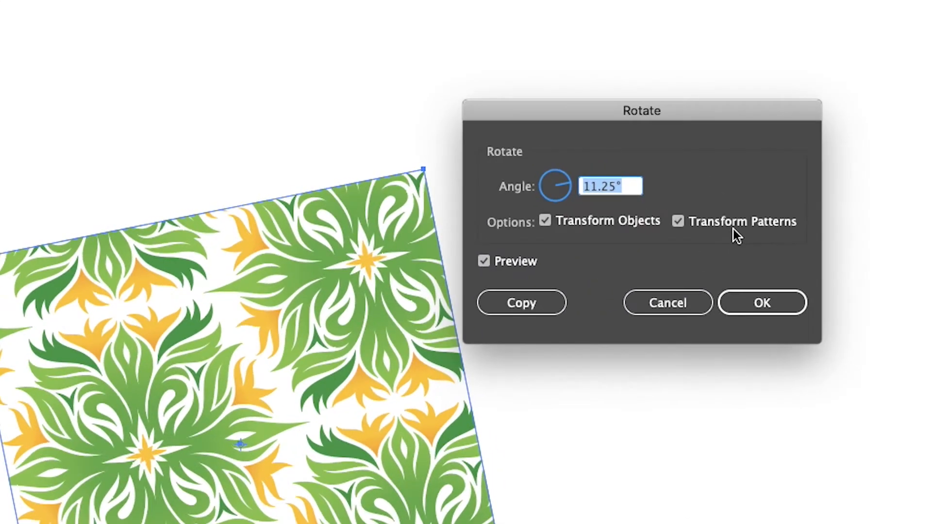
pyautogui.write('7')
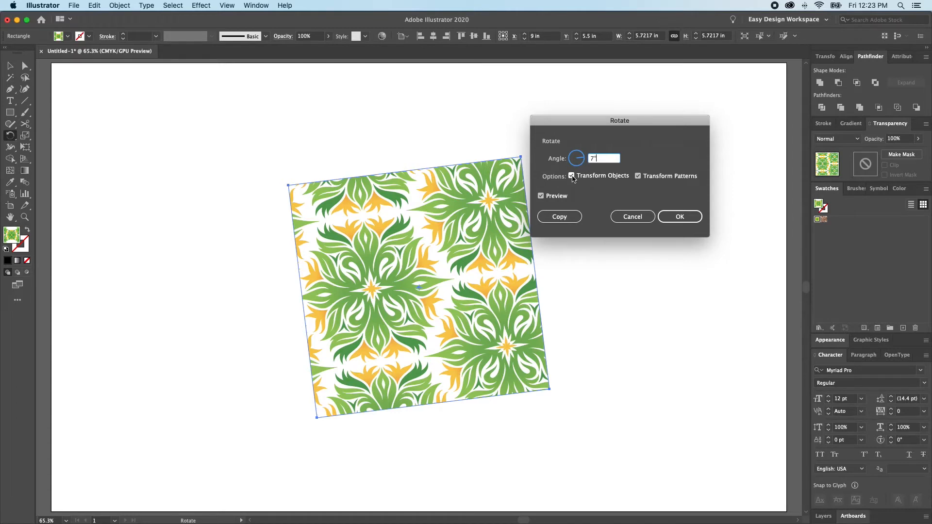
pyautogui.click(571, 176)
pyautogui.moveTo(582, 158); pyautogui.dragTo(629, 185)
pyautogui.click(639, 177)
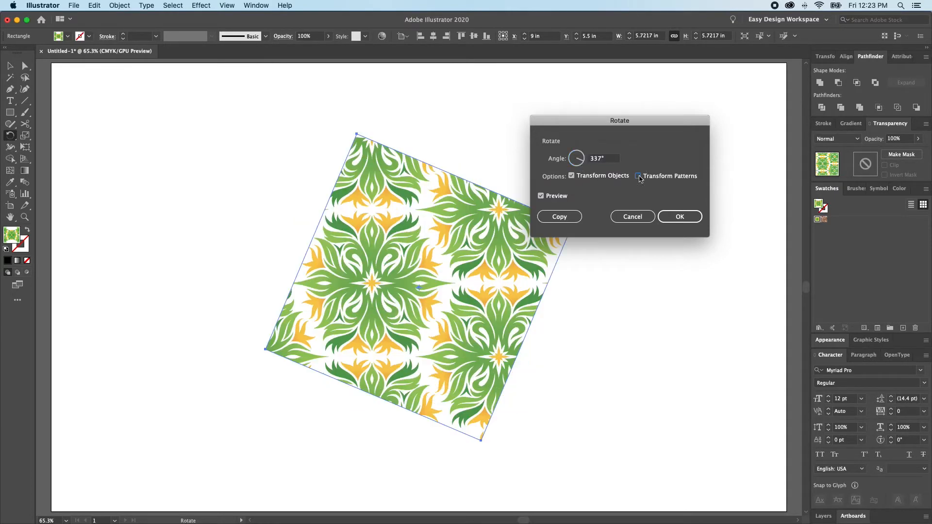
pyautogui.moveTo(577, 159); pyautogui.dragTo(584, 168)
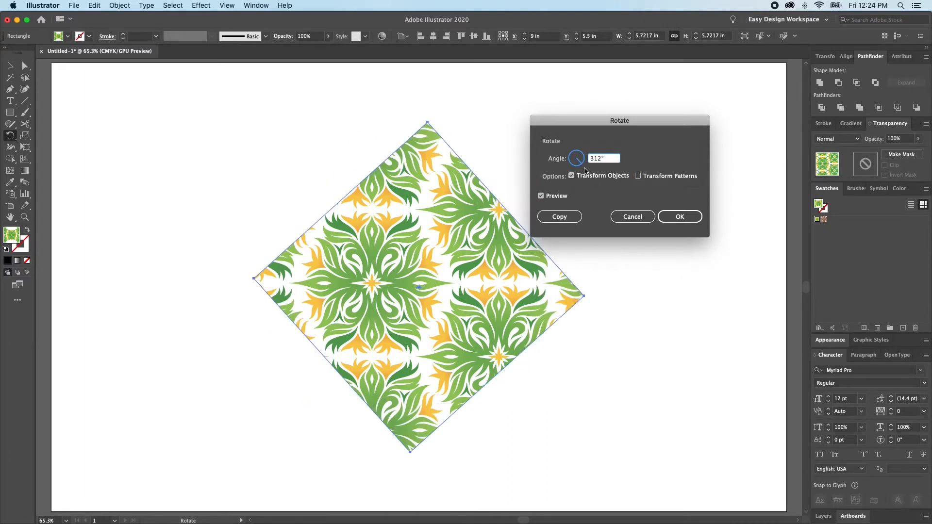
pyautogui.click(638, 176)
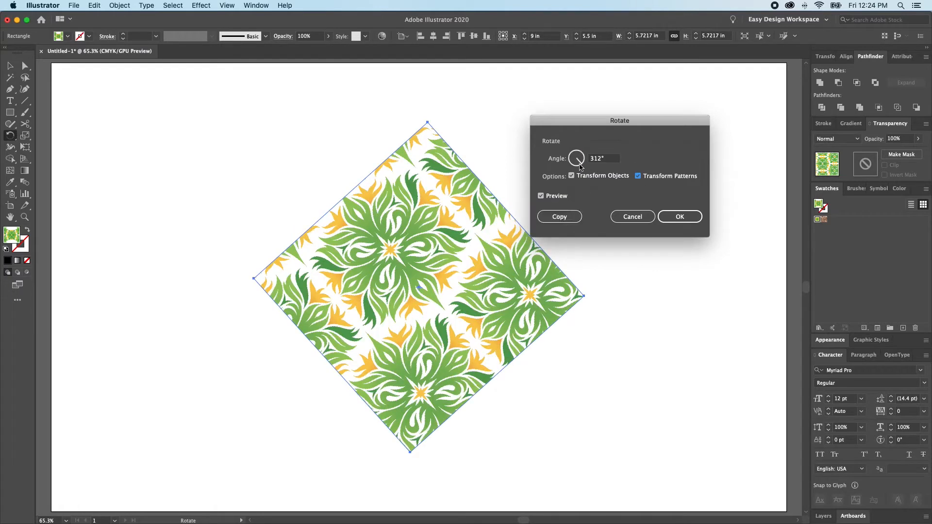
pyautogui.click(563, 218)
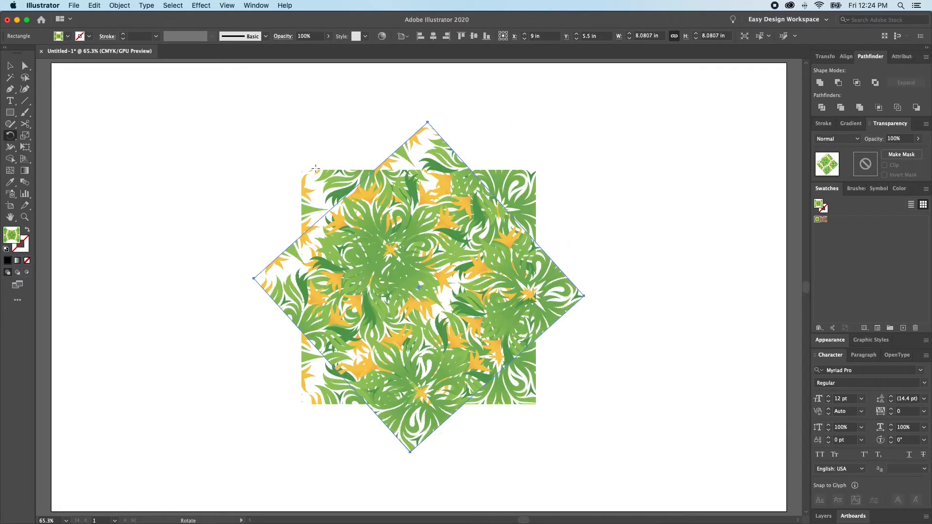
# - Move the rotated copy horizontally to the right, clear of the original square
pyautogui.press('v')
pyautogui.click(321, 187)
pyautogui.moveTo(269, 278); pyautogui.dragTo(559, 279)
pyautogui.hscroll(5, 556, 277)
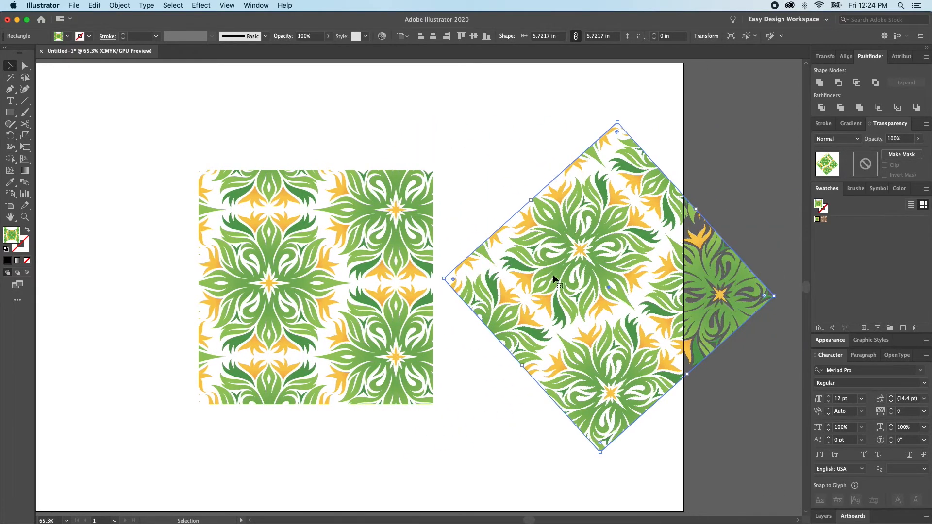
# - Delete the rotated copy and the original patterned square to empty the artboard
pyautogui.press('BackSpace')
pyautogui.hscroll(-5, 539, 269)
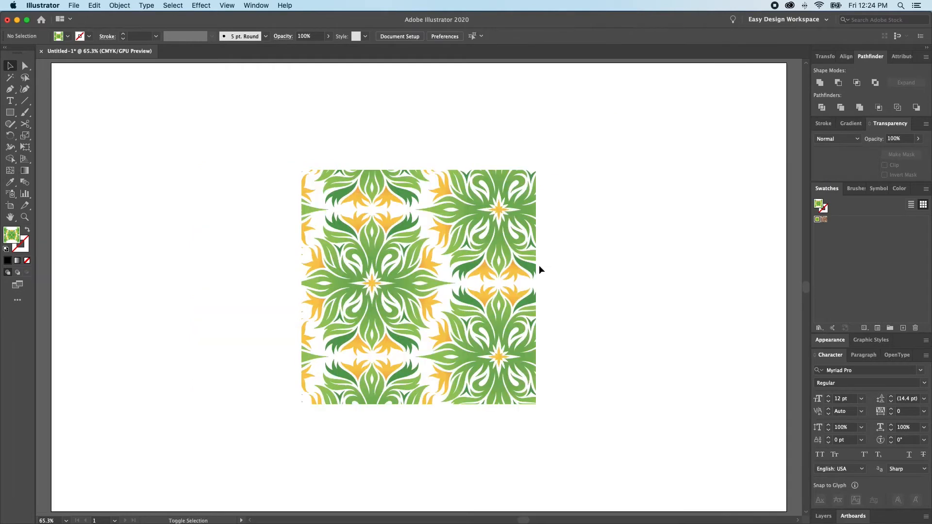
pyautogui.click(475, 257)
pyautogui.press('BackSpace')
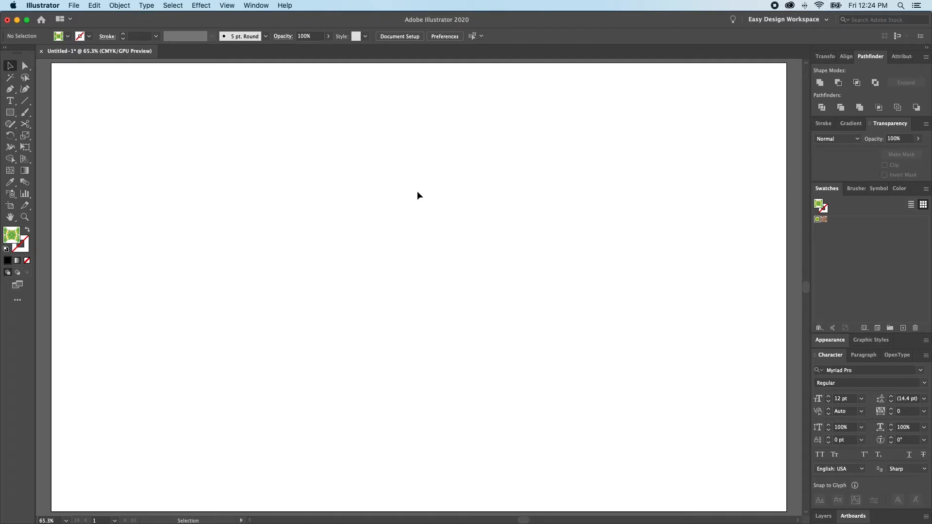
# - Draw a tall, thin ellipse about 0.57 in wide and 9.92 in high, centred on the artboard
pyautogui.press('l')
pyautogui.moveTo(393, 256); pyautogui.dragTo(406, 459)
pyautogui.click(433, 36)
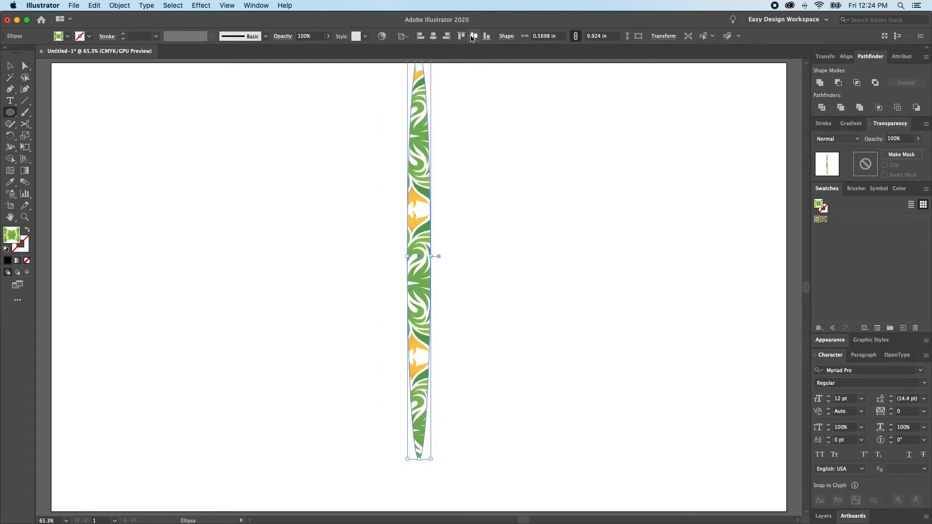
pyautogui.click(474, 36)
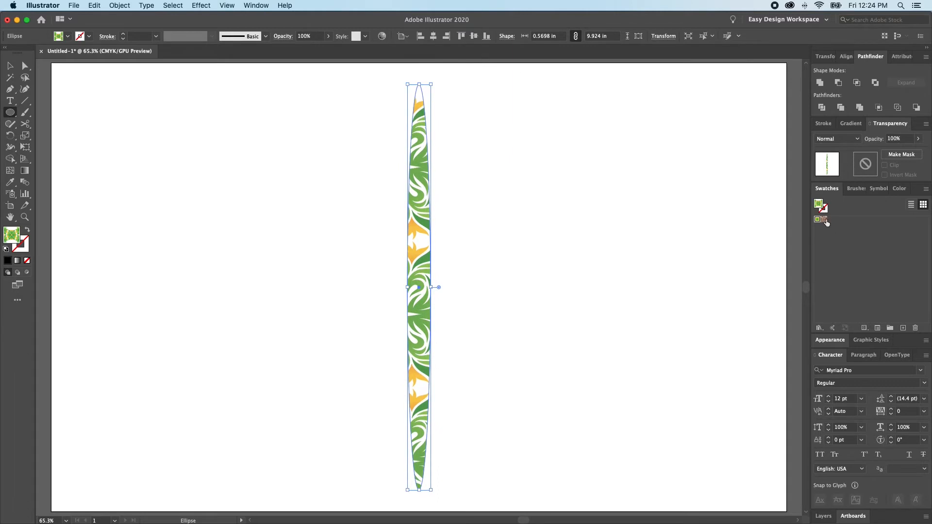
# - Fill the ellipse with black and narrow it symmetrically to about 0.15 in wide
pyautogui.click(833, 200)
pyautogui.press('v')
pyautogui.moveTo(431, 288); pyautogui.dragTo(422, 288)
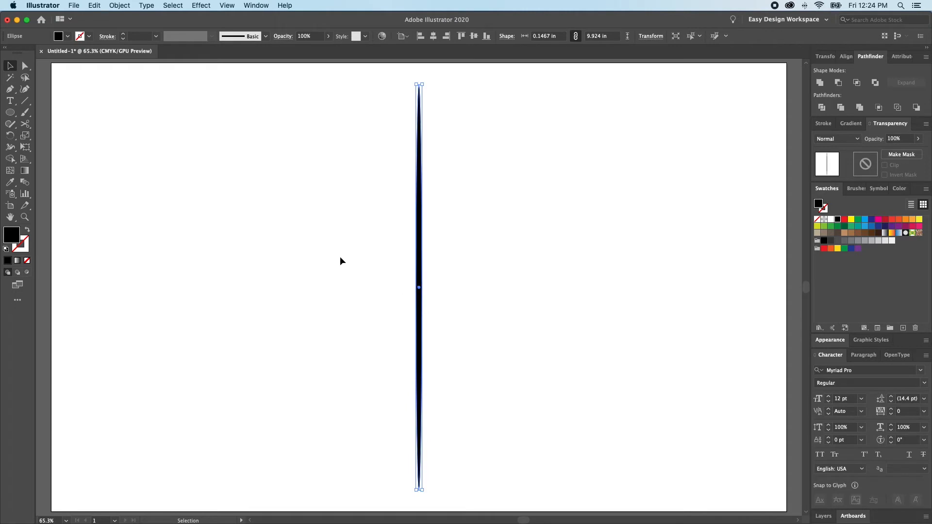
# - Create a copy of the black ellipse rotated 45°, and repeat that transformation twice to form an eight-pointed star
pyautogui.doubleClick(10, 136)
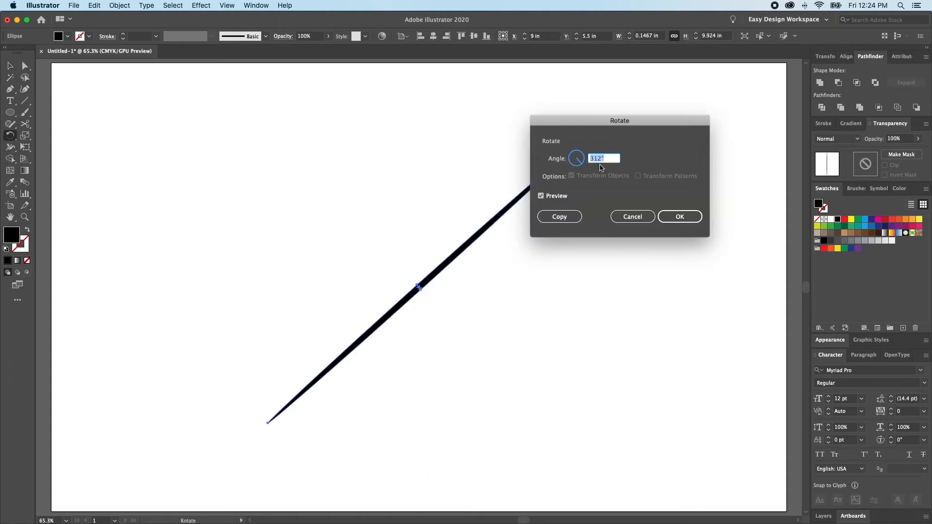
pyautogui.write('45')
pyautogui.press('Tab')
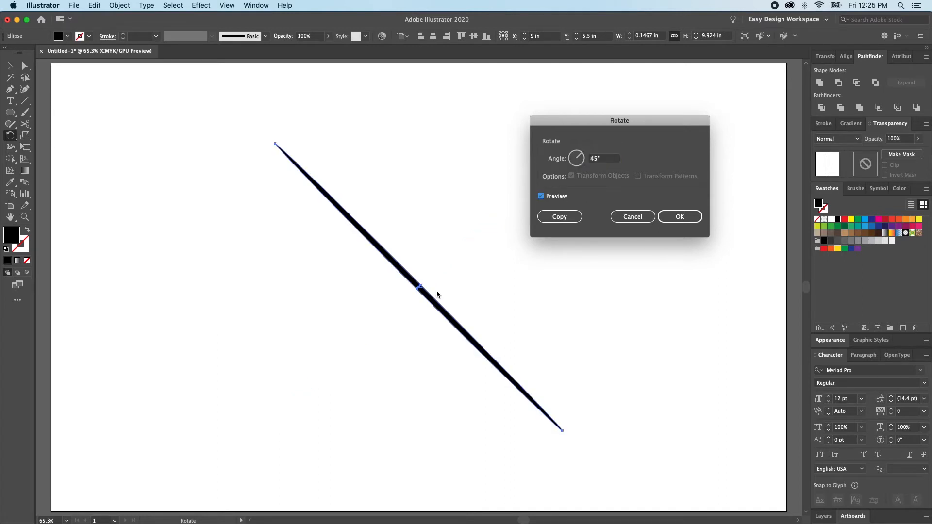
pyautogui.click(552, 219)
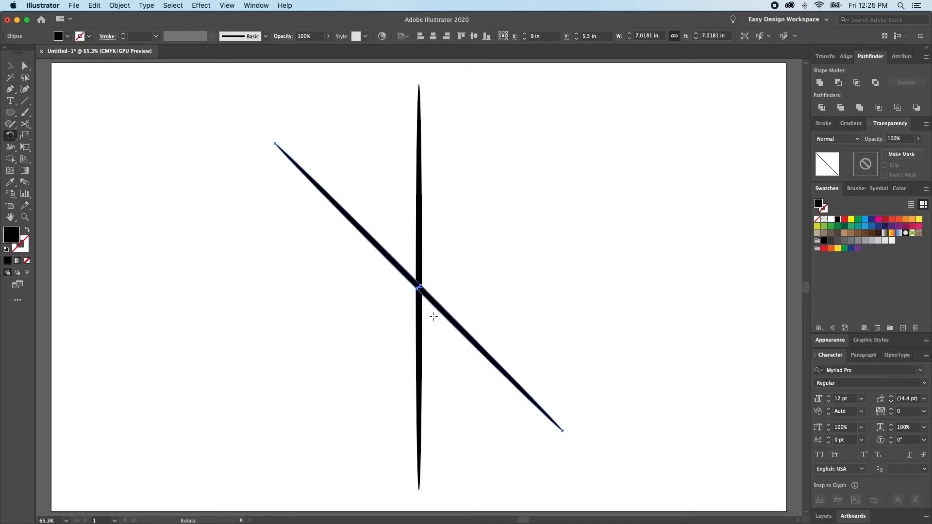
pyautogui.press('super+d')
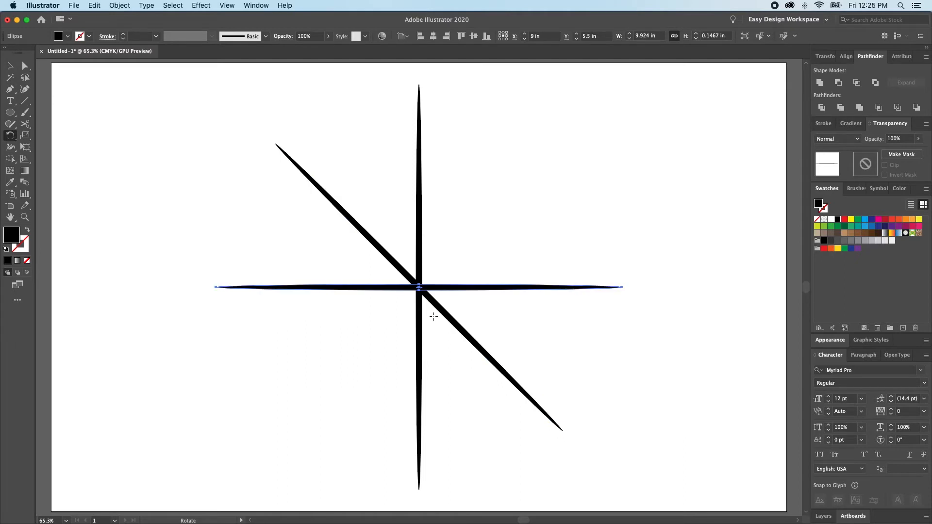
pyautogui.press('super+d')
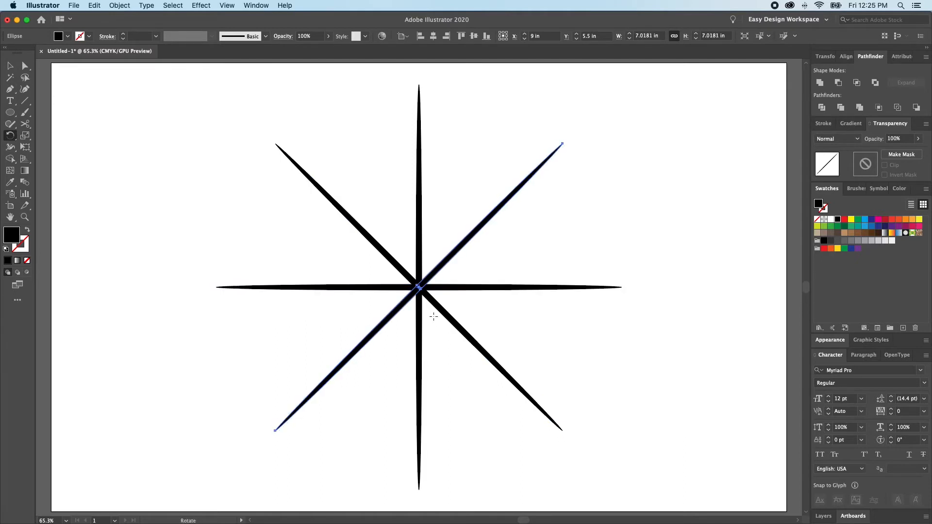
# - Group the four ellipses and create a copy of the group rotated 22.5°
pyautogui.press('v')
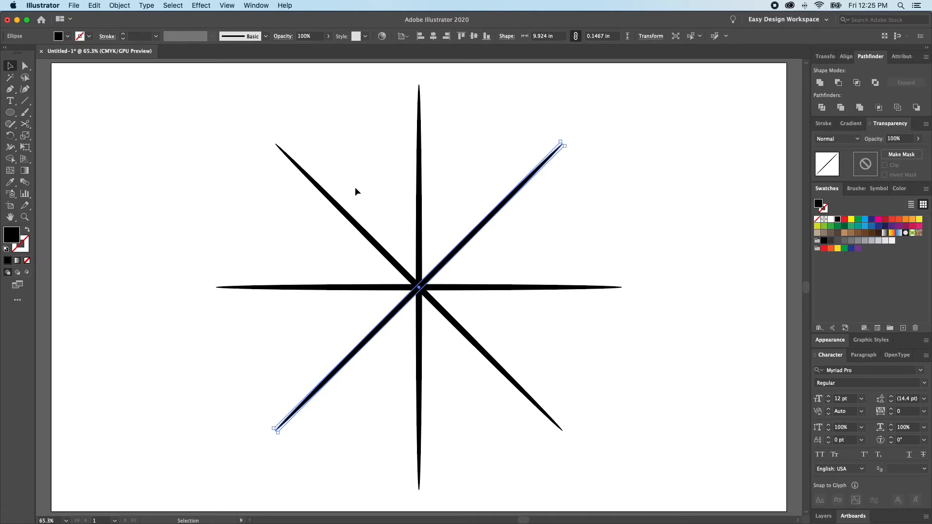
pyautogui.moveTo(355, 187); pyautogui.dragTo(455, 390)
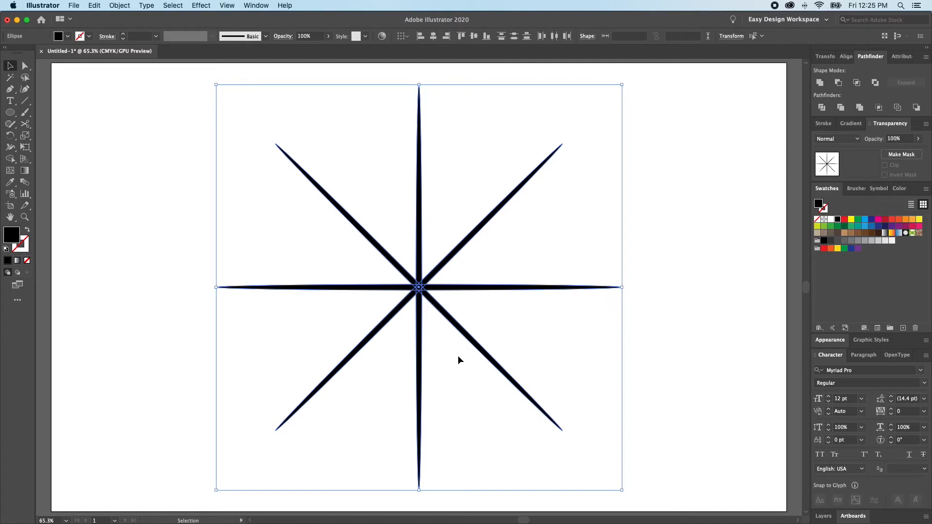
pyautogui.press('super+g')
pyautogui.click(10, 136)
pyautogui.doubleClick(10, 135)
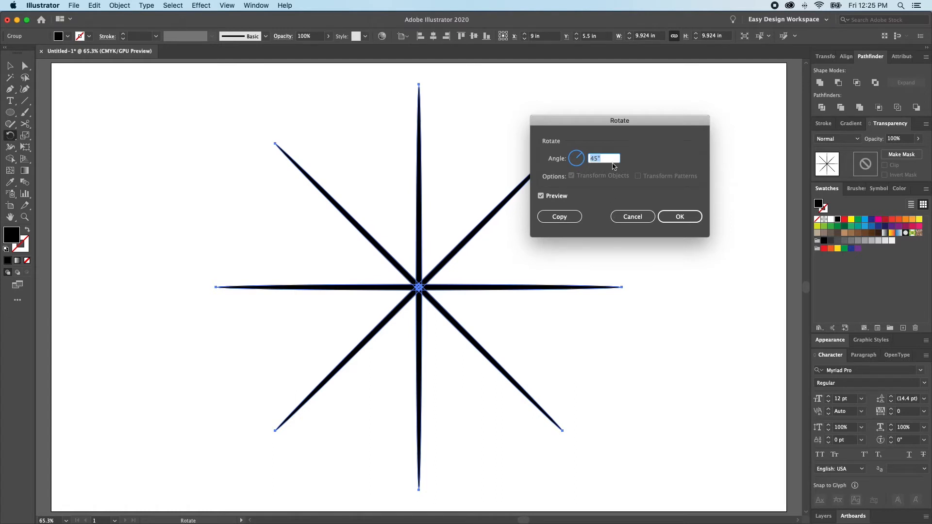
pyautogui.write('22.5')
pyautogui.click(561, 216)
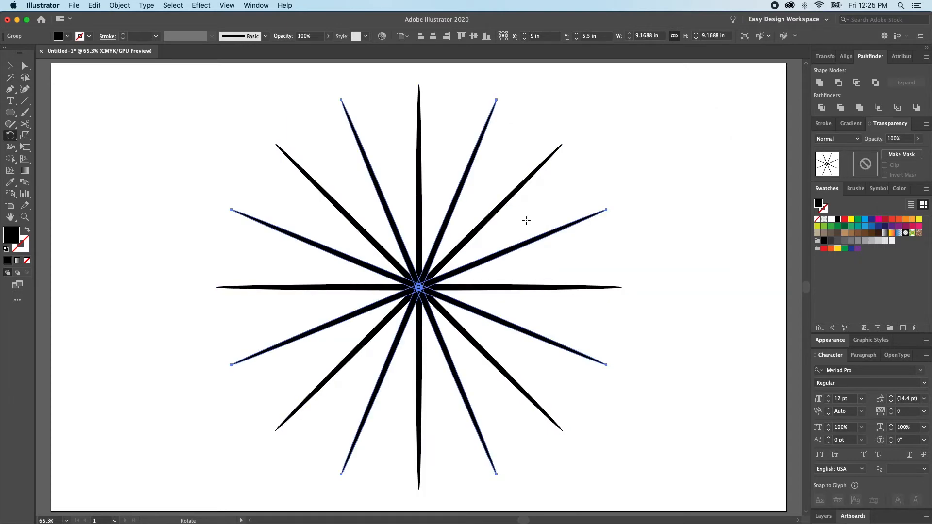
# - Select both star groups together and create a copy of them rotated 11.25°
pyautogui.press('v')
pyautogui.click(427, 145)
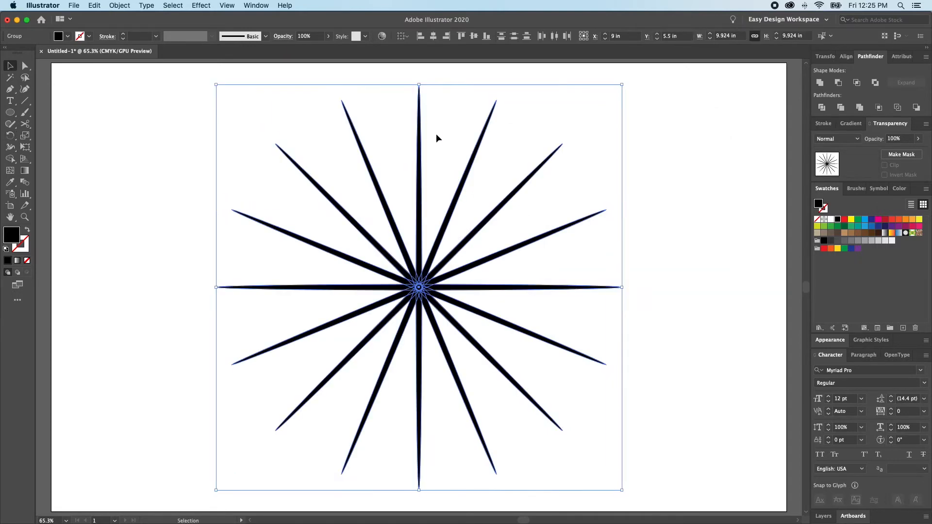
pyautogui.click(281, 286)
pyautogui.press('r')
pyautogui.press('Return')
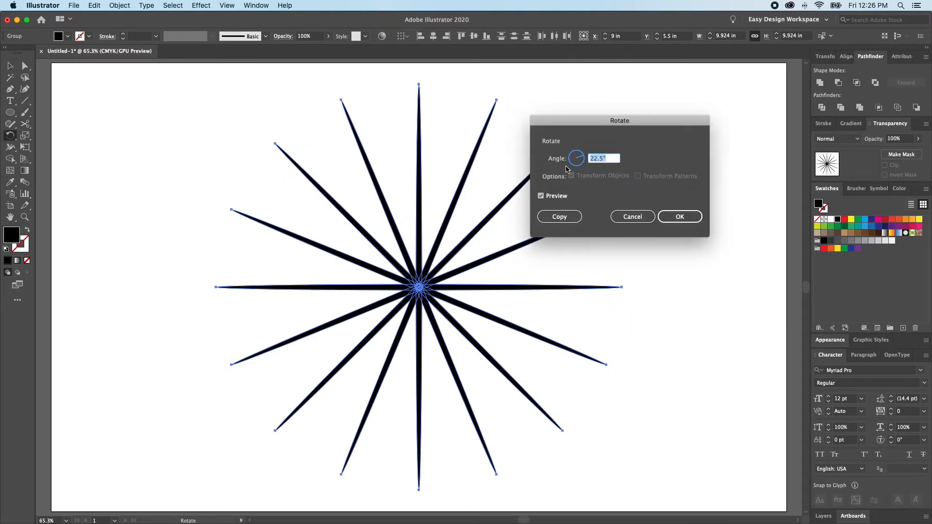
pyautogui.write('11.25')
pyautogui.click(555, 216)
# - Select the two groups rotated by 11.25° and scale them down proportionally about their centre to shorten their rays
pyautogui.press('v')
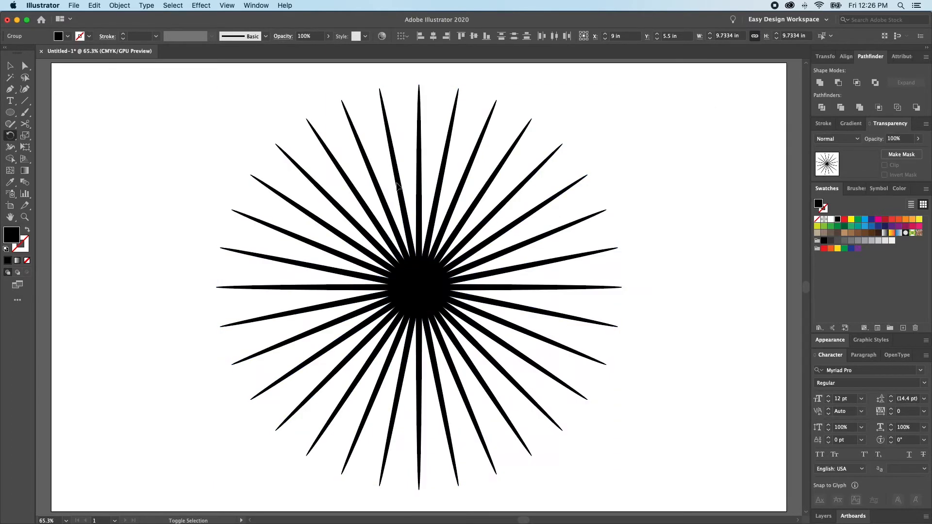
pyautogui.click(465, 102)
pyautogui.click(452, 115)
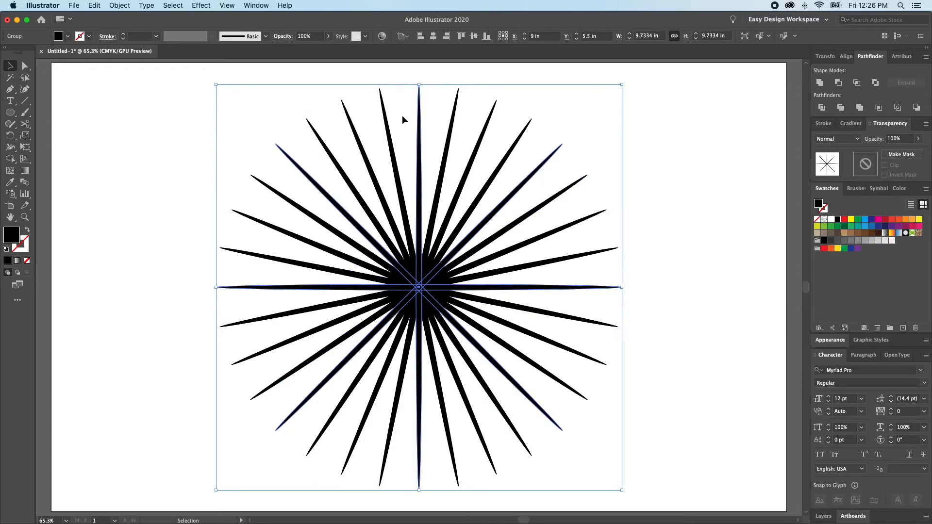
pyautogui.click(419, 126)
pyautogui.click(386, 120)
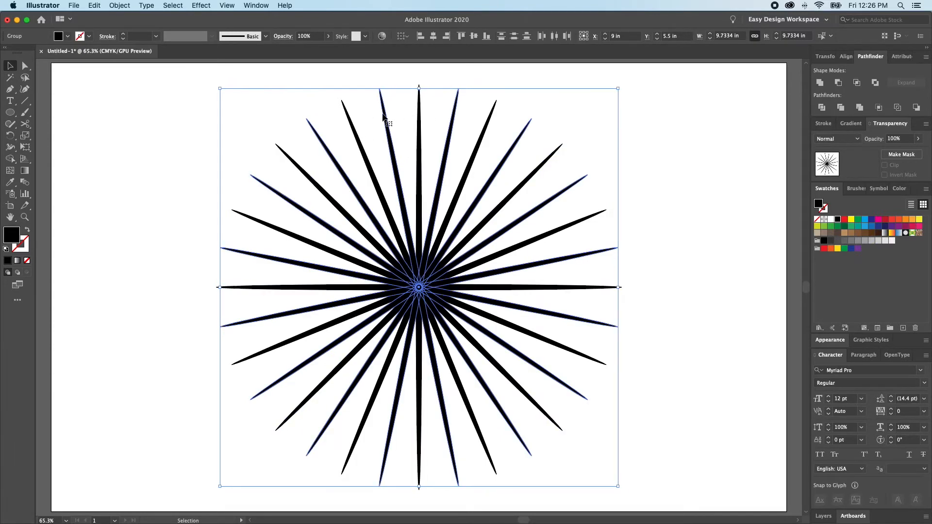
pyautogui.click(619, 287)
pyautogui.moveTo(618, 288); pyautogui.dragTo(593, 282)
pyautogui.click(596, 192)
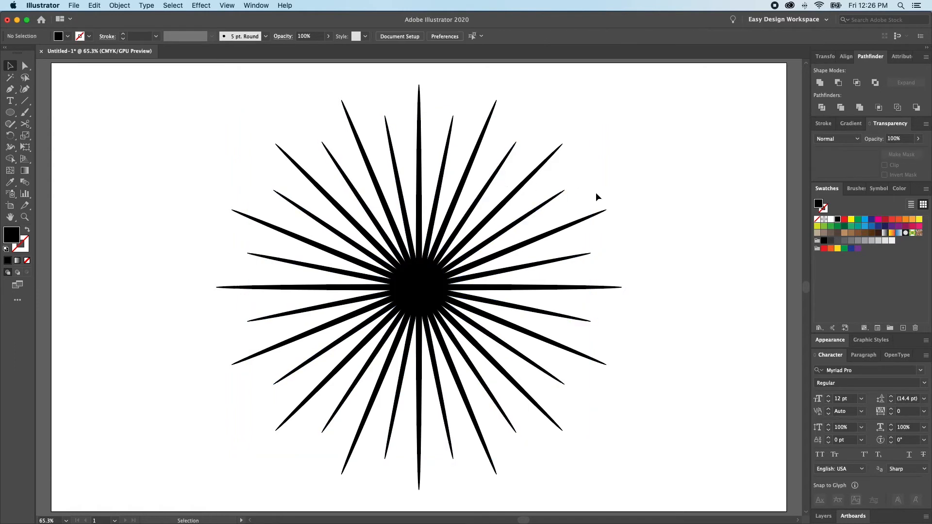
# - Scale the star group rotated by 22.5° down proportionally about its centre so its rays become the shortest in the sunburst
pyautogui.click(474, 162)
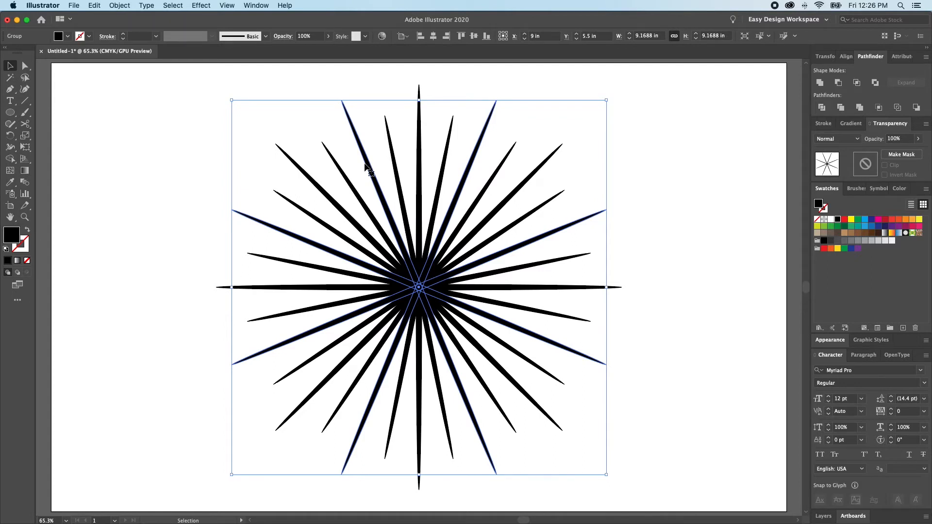
pyautogui.moveTo(607, 287); pyautogui.dragTo(554, 287)
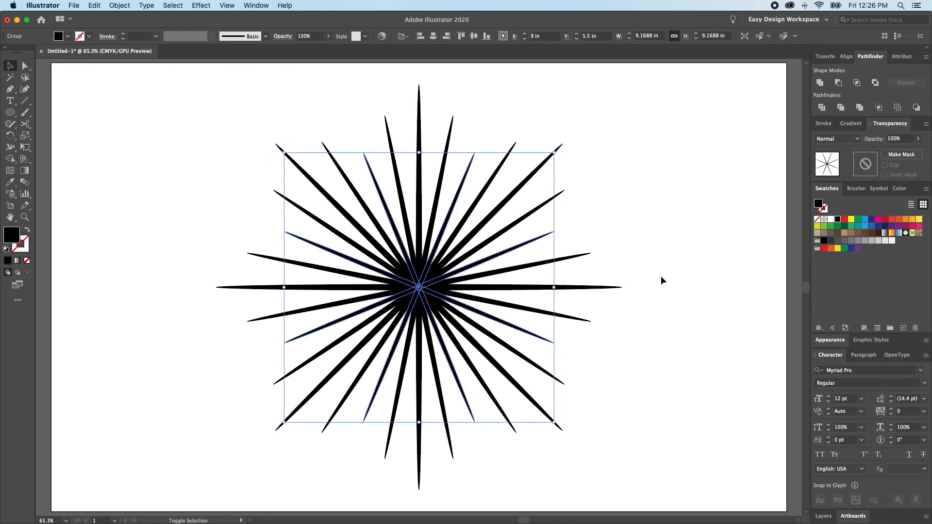
pyautogui.click(630, 282)
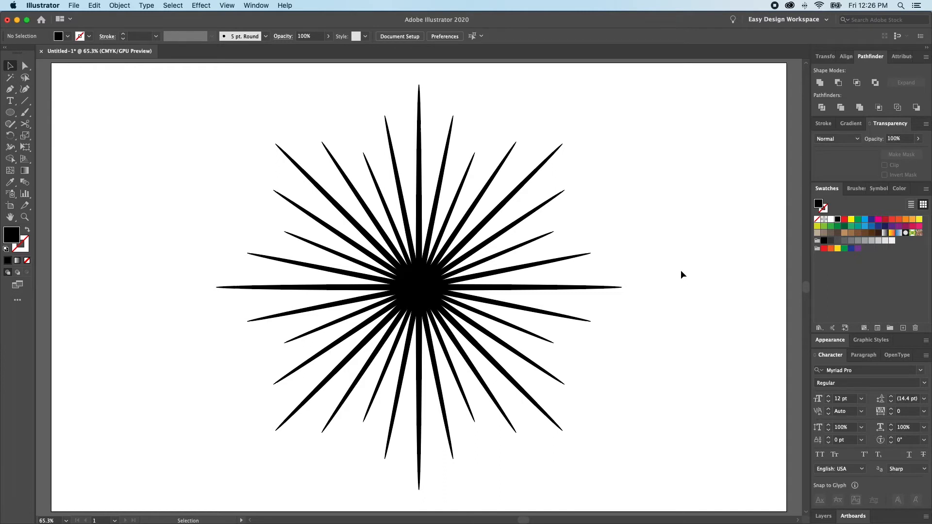
# - Delete the whole sunburst, draw a black circle in the upper-left part of the artboard and shift it slightly down and right
pyautogui.press('super+a')
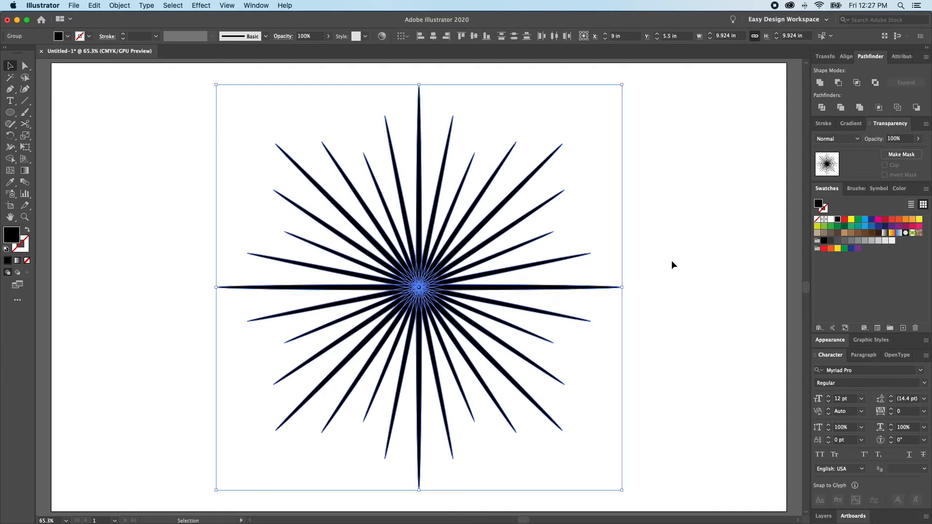
pyautogui.press('Delete')
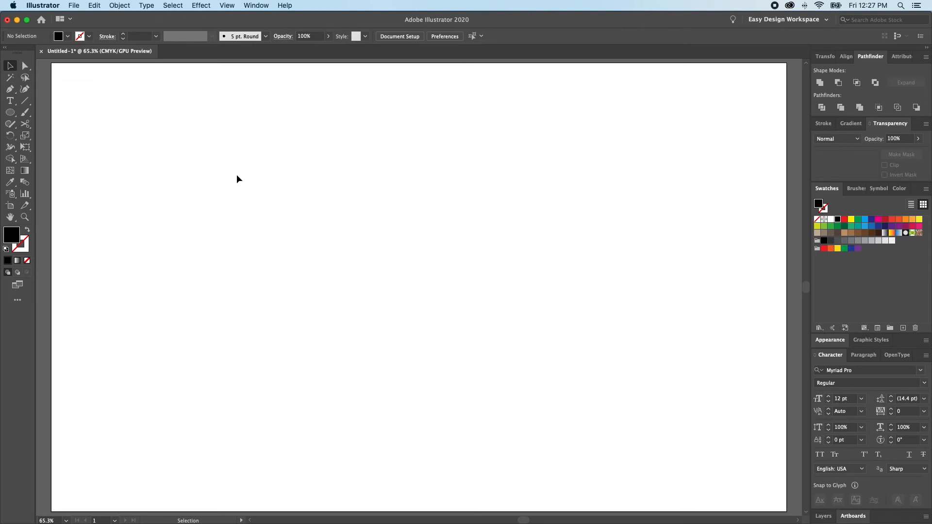
pyautogui.press('l')
pyautogui.moveTo(288, 212); pyautogui.dragTo(365, 301)
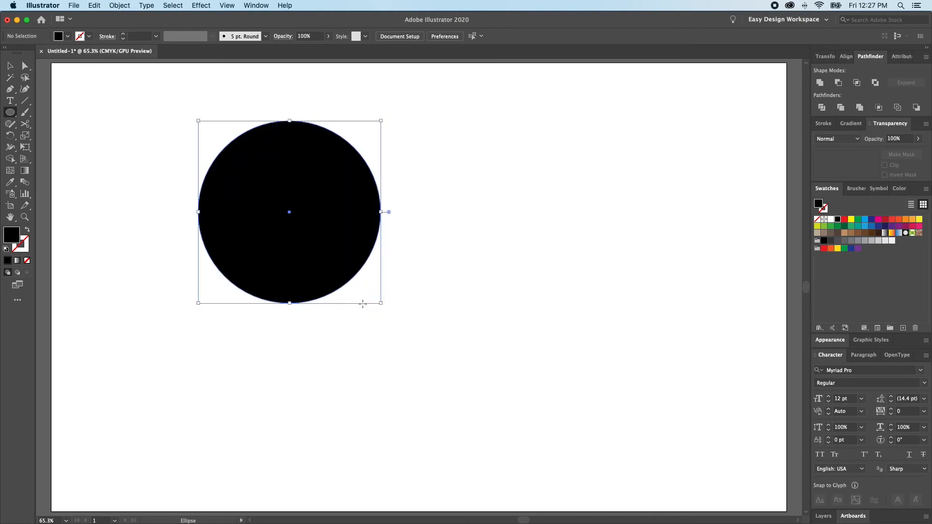
pyautogui.press('v')
pyautogui.moveTo(328, 241); pyautogui.dragTo(350, 254)
pyautogui.press('super+shift+a')
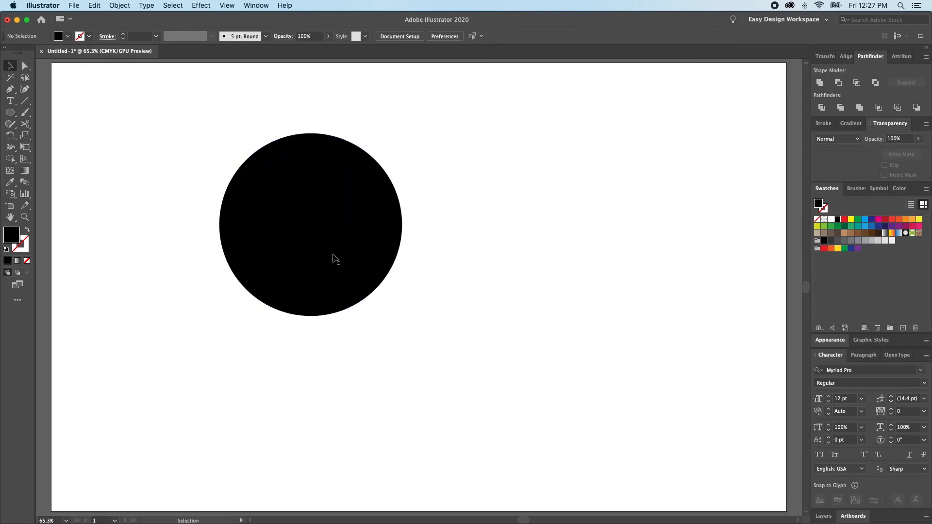
# - Draw a black pen path curving from the circle's left anchor down to a point at about X 9.07 in, Y 9.54 in
pyautogui.press('p')
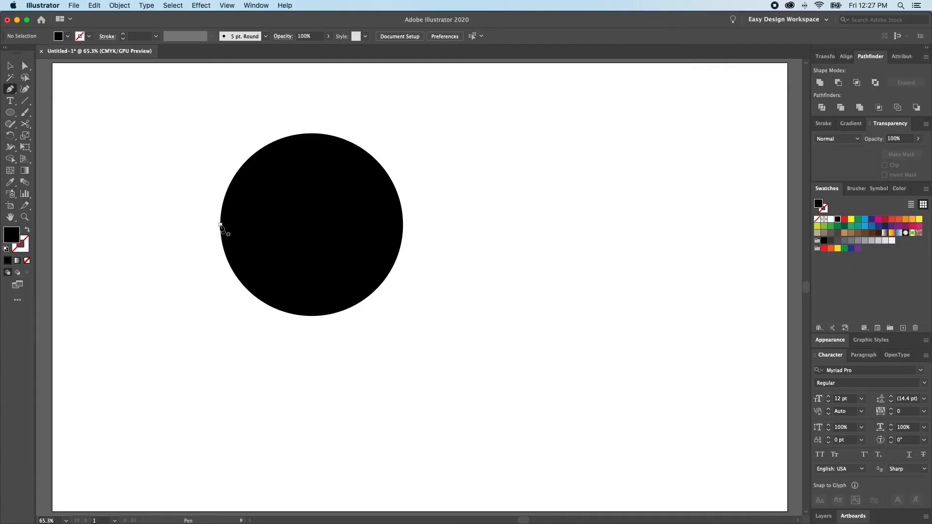
pyautogui.moveTo(246, 251); pyautogui.dragTo(212, 523)
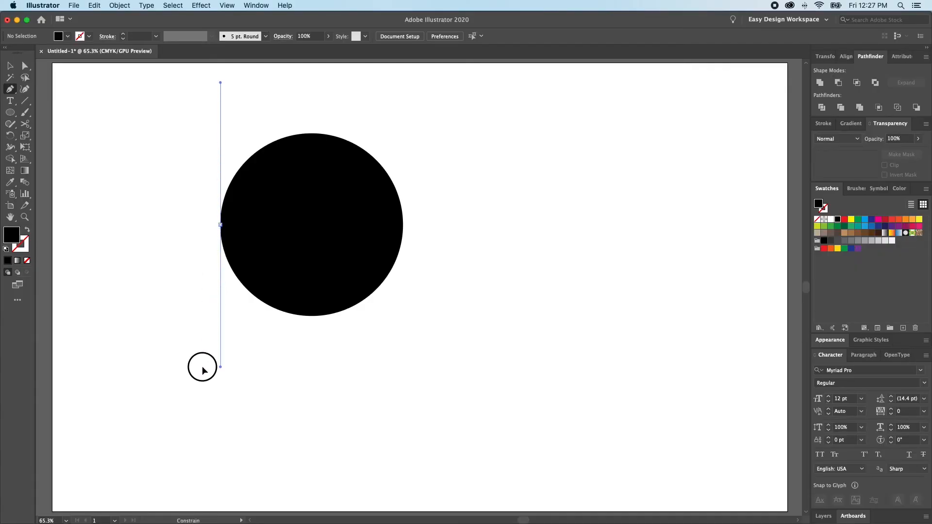
pyautogui.moveTo(203, 368)
pyautogui.mouseDown()
pyautogui.moveTo(205, 358)
pyautogui.moveTo(220, 371)
pyautogui.mouseUp()
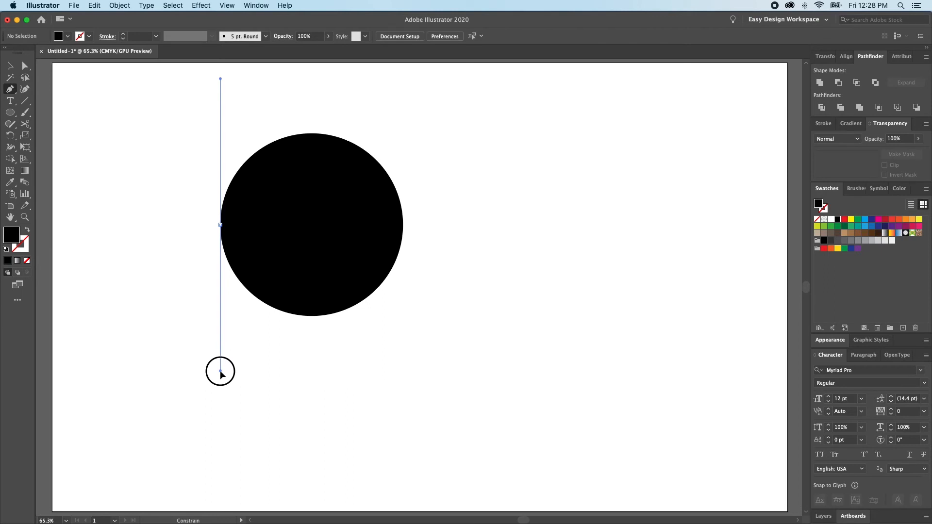
pyautogui.moveTo(220, 372); pyautogui.dragTo(221, 371)
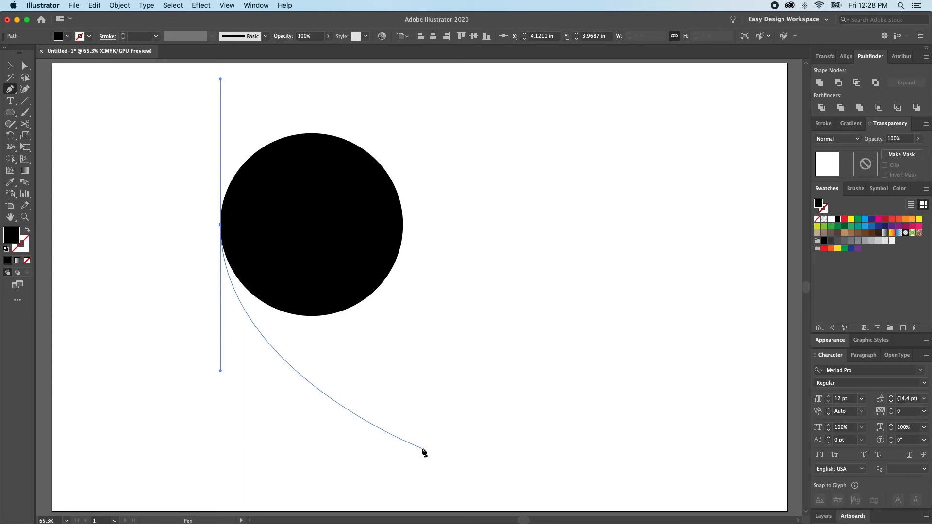
pyautogui.moveTo(423, 451); pyautogui.dragTo(421, 415)
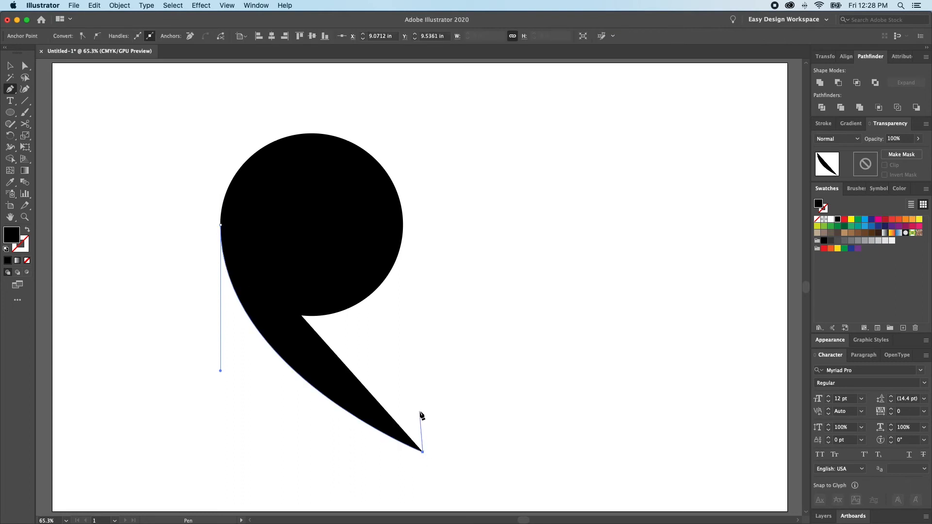
# - Select the circle and its curved tail, and open the Reflect options with the origin on the circle's upper-right edge
pyautogui.press('v')
pyautogui.moveTo(469, 202); pyautogui.dragTo(226, 344)
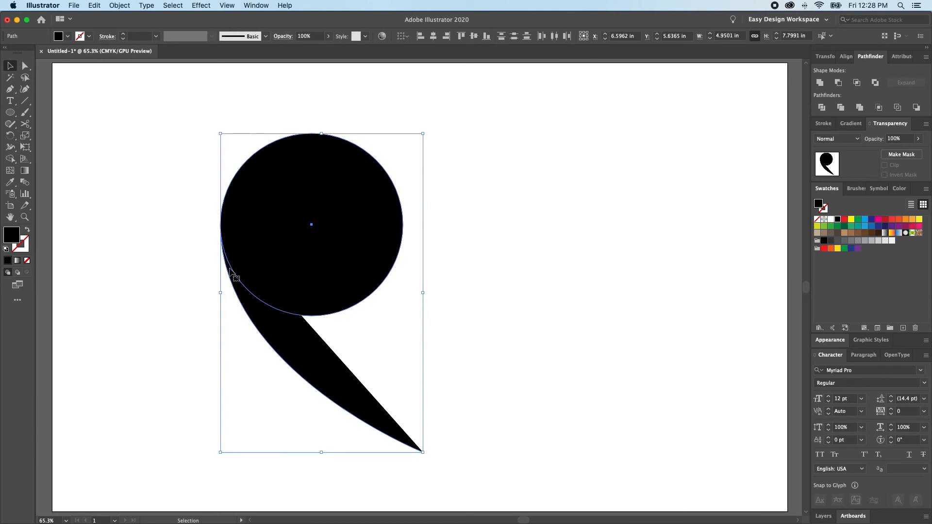
pyautogui.press('o')
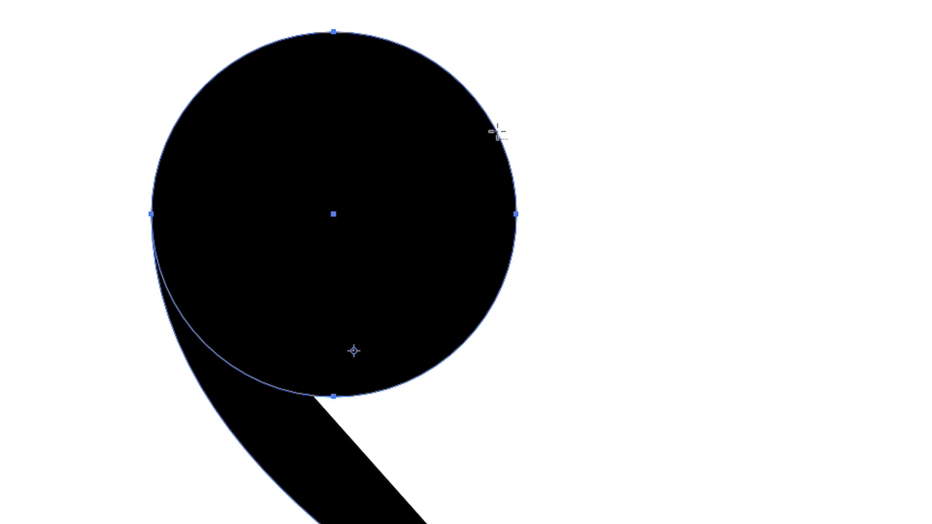
pyautogui.keyDown('alt'); pyautogui.click(496, 135); pyautogui.keyUp('alt')
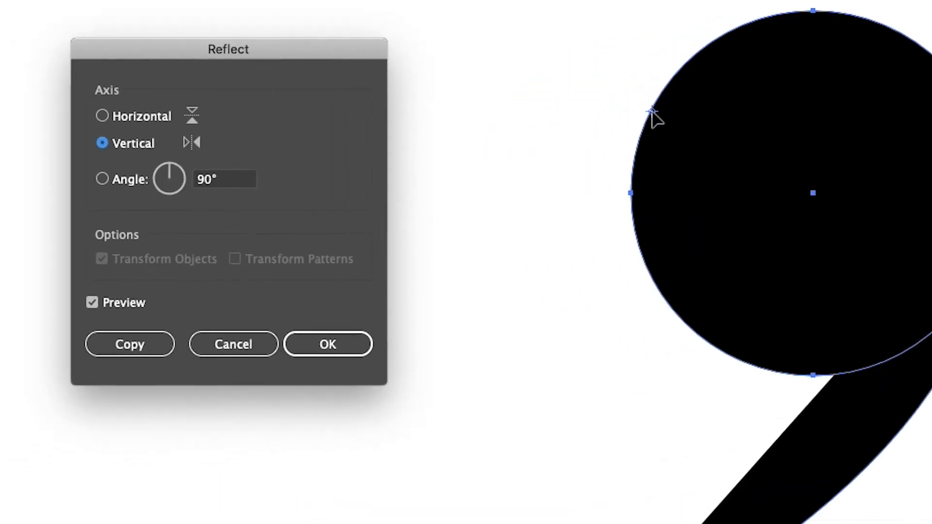
# - Preview the reflection across the horizontal axis and across custom angles such as 297°
pyautogui.click(174, 111)
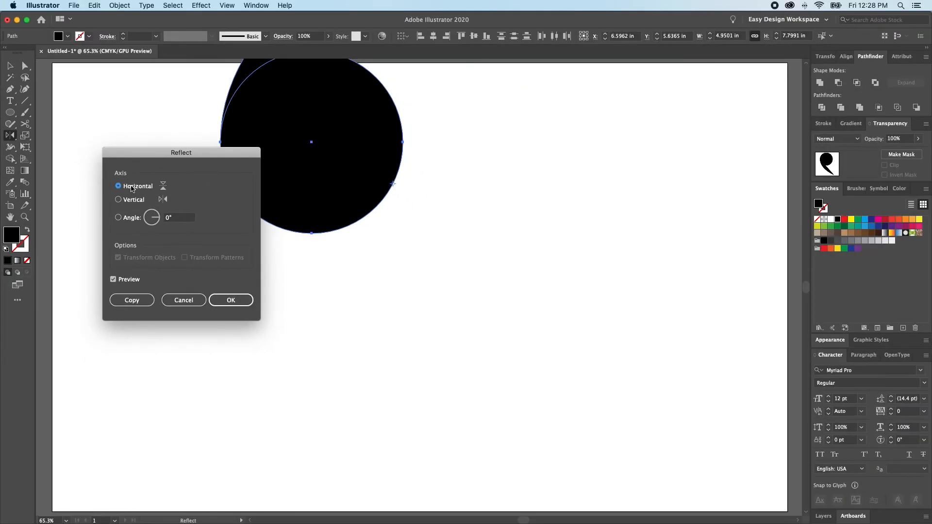
pyautogui.click(118, 217)
pyautogui.click(155, 223)
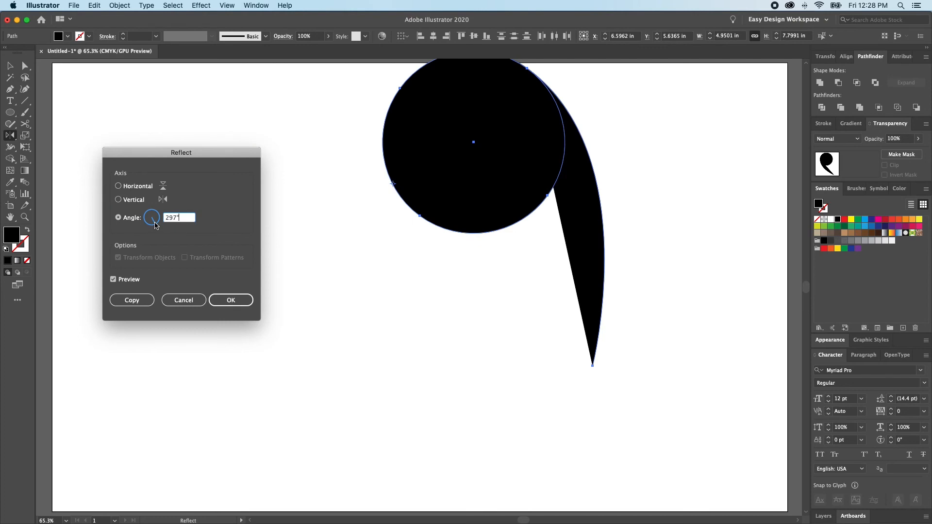
pyautogui.click(151, 224)
# - Create a copy of the circle and tail reflected across the vertical axis, and deselect everything
pyautogui.click(130, 200)
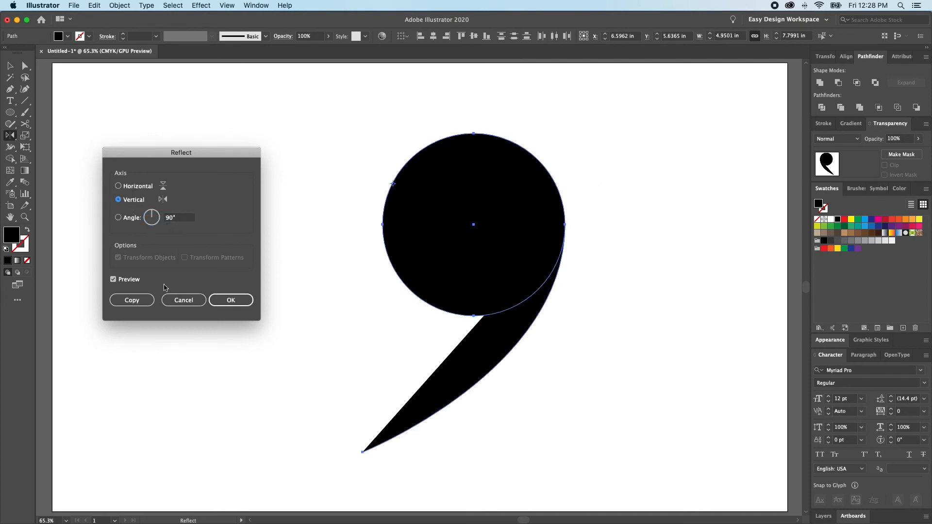
pyautogui.click(132, 300)
pyautogui.press('v')
pyautogui.press('super+shift+a')
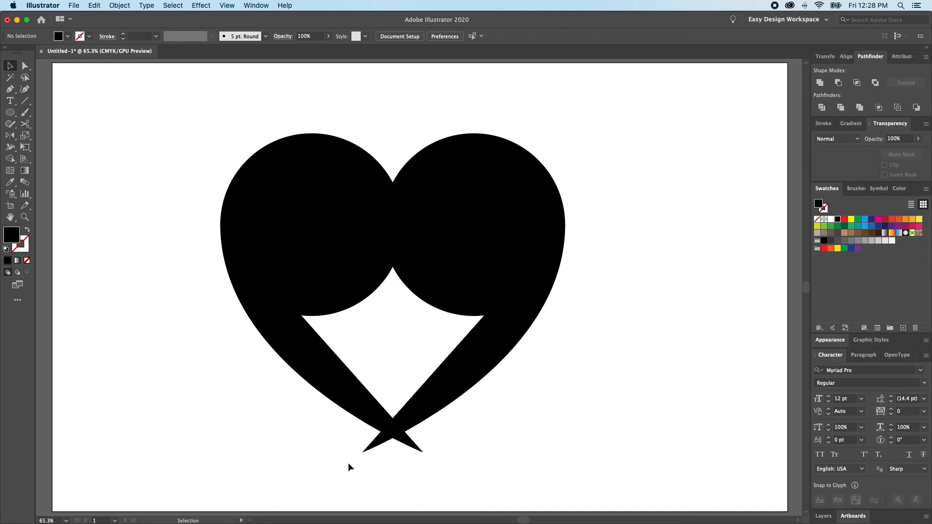
# - Join the crossing lower end points of the two tail paths to fill the lower half of the heart
pyautogui.press('a')
pyautogui.moveTo(336, 473); pyautogui.dragTo(440, 455)
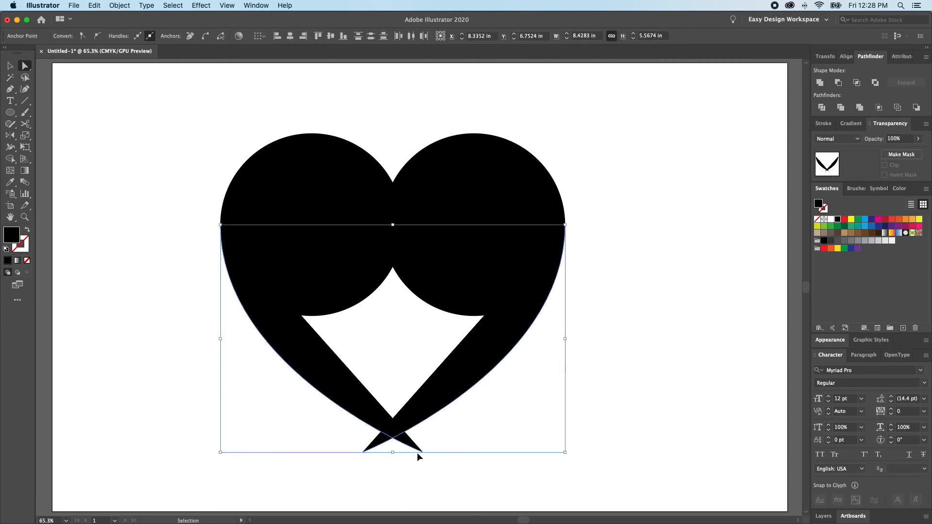
pyautogui.press('super+j')
pyautogui.click(441, 419)
pyautogui.press('v')
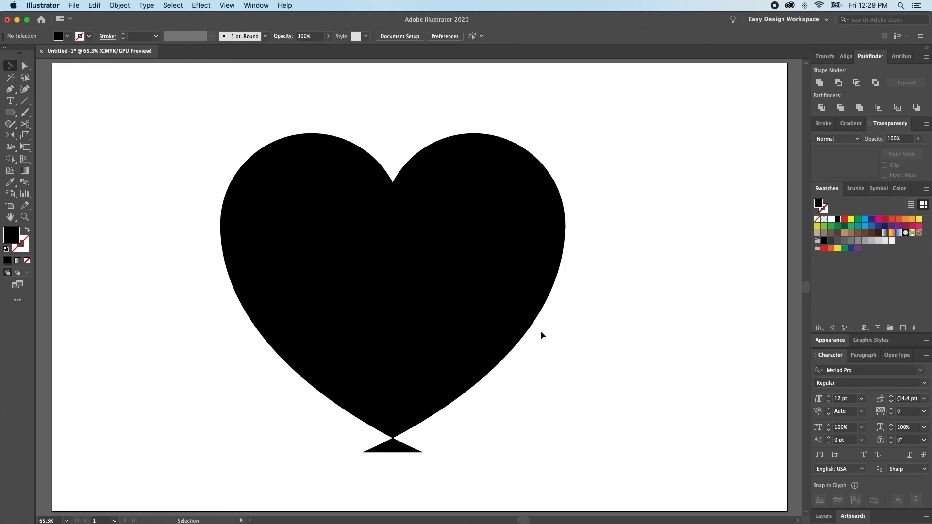
# - Select the two circles and the joined path and unite them into one heart shape
pyautogui.press('a')
pyautogui.press('super+a')
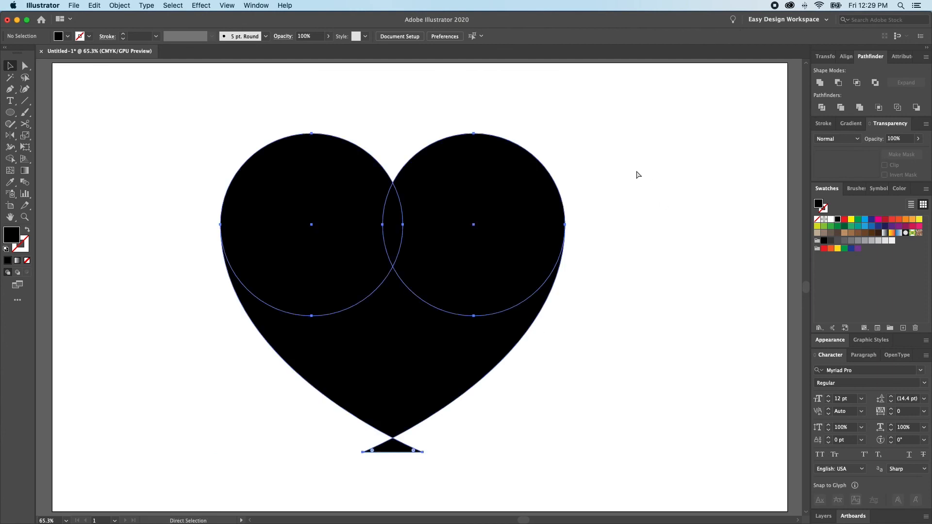
pyautogui.press('v')
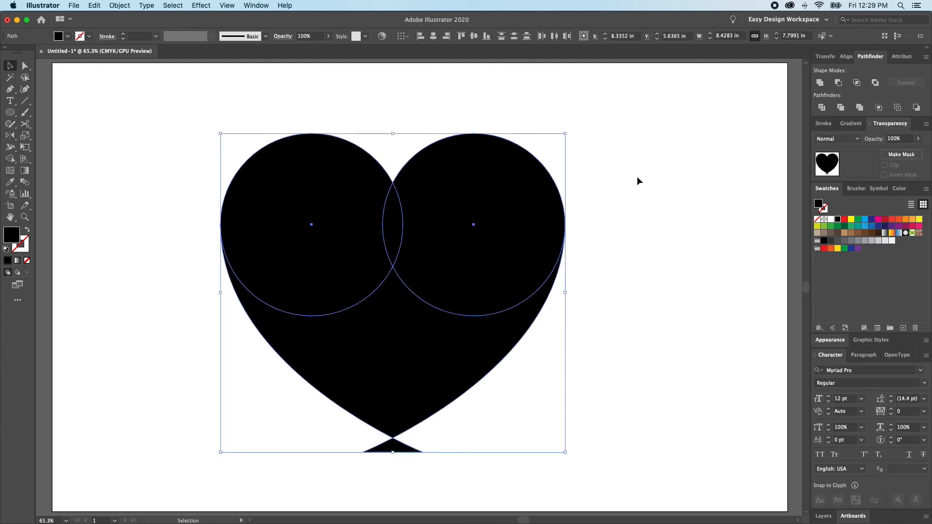
pyautogui.click(820, 83)
# - Delete the small leftover triangle beneath the heart's tip
pyautogui.press('a')
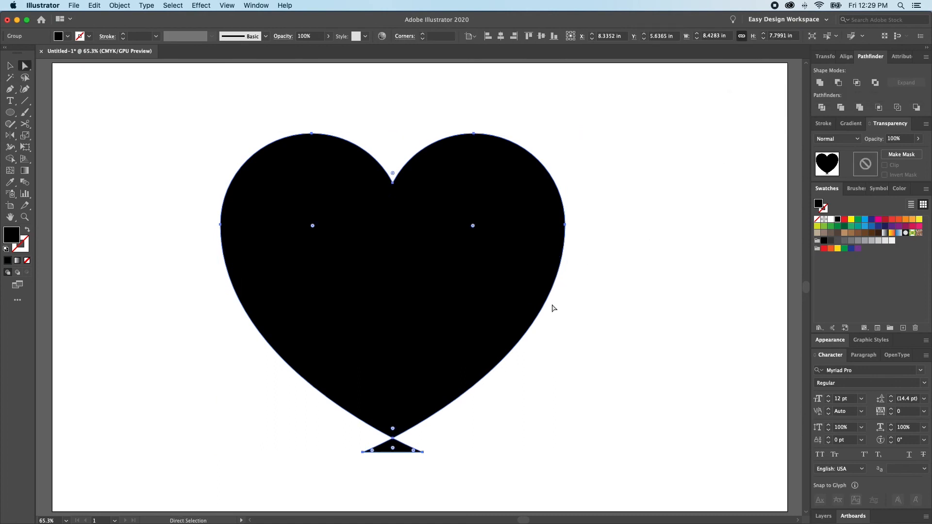
pyautogui.click(470, 427)
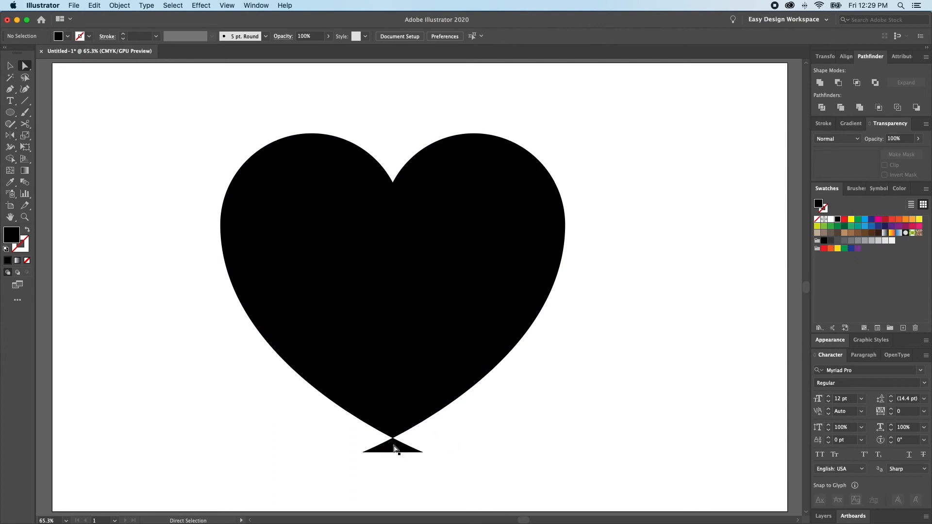
pyautogui.click(410, 449)
pyautogui.press('Delete')
# - Centre the heart horizontally and vertically on the artboard and deselect it
pyautogui.press('v')
pyautogui.click(437, 350)
pyautogui.click(433, 35)
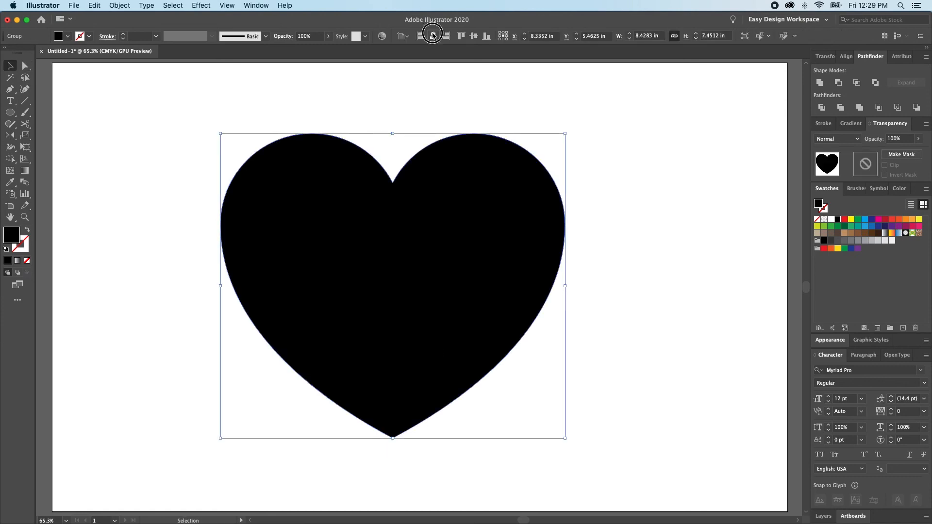
pyautogui.click(642, 147)
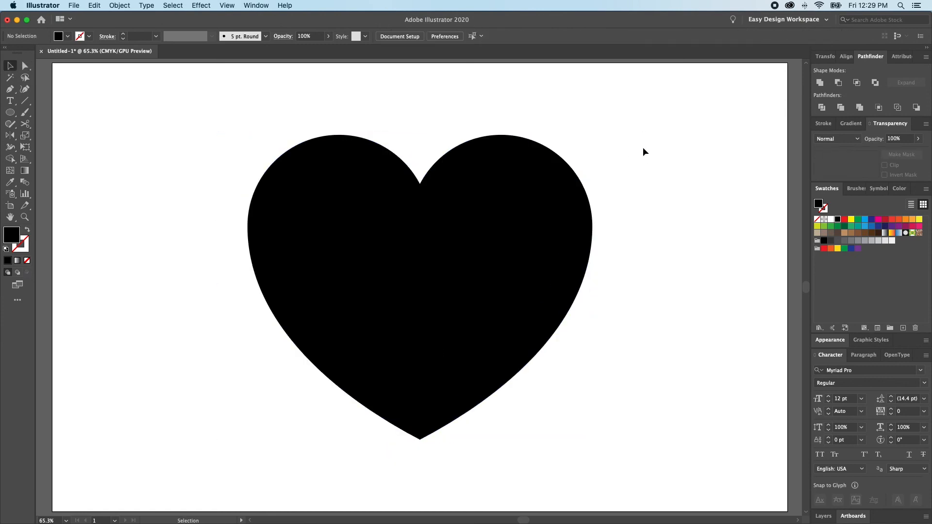